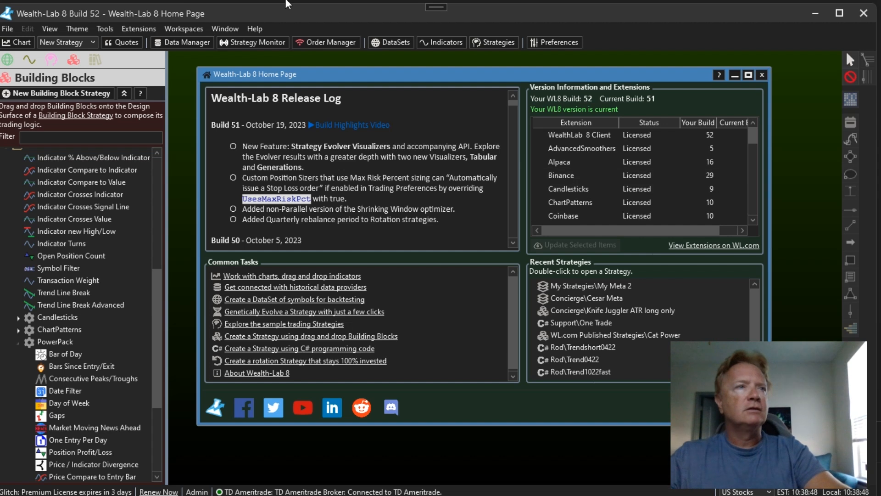
Create a new MetaStrategy.
{"action": "left_click", "coordinate": [76, 42]}
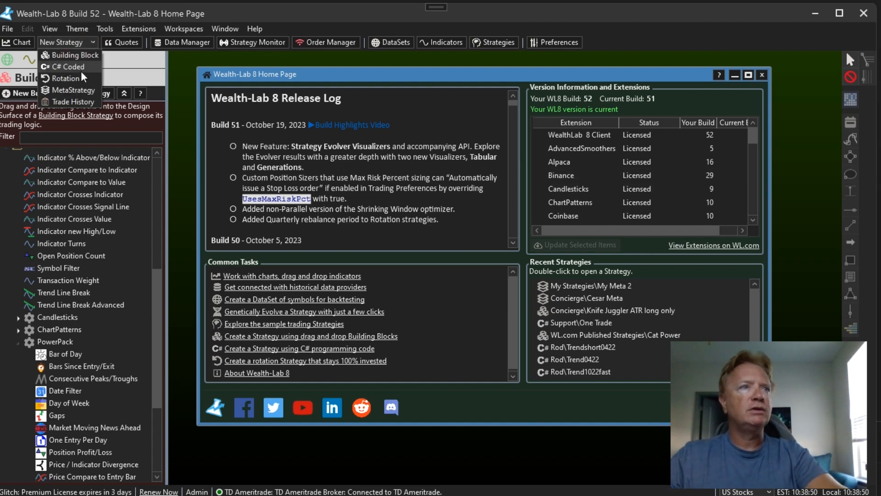
{"action": "left_click", "coordinate": [78, 91]}
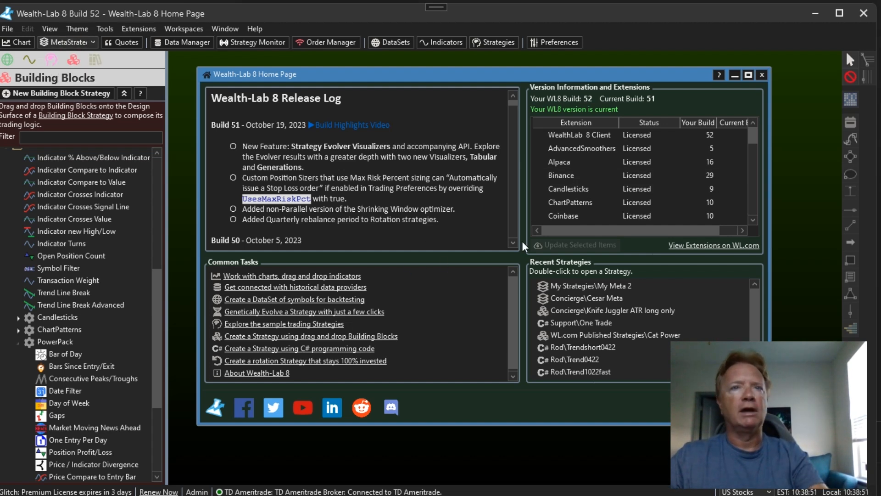
{"action": "double_click", "coordinate": [551, 108]}
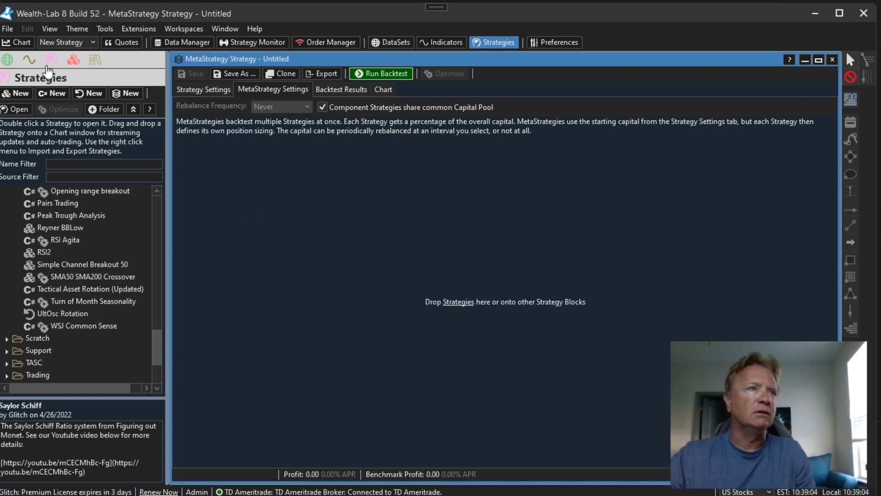
Add the RSI Agita and Knife Juggler strategies from the Sample Strategies folder to the MetaStrategy.
{"action": "left_click_drag", "start_coordinate": [154, 354], "coordinate": [163, 336]}
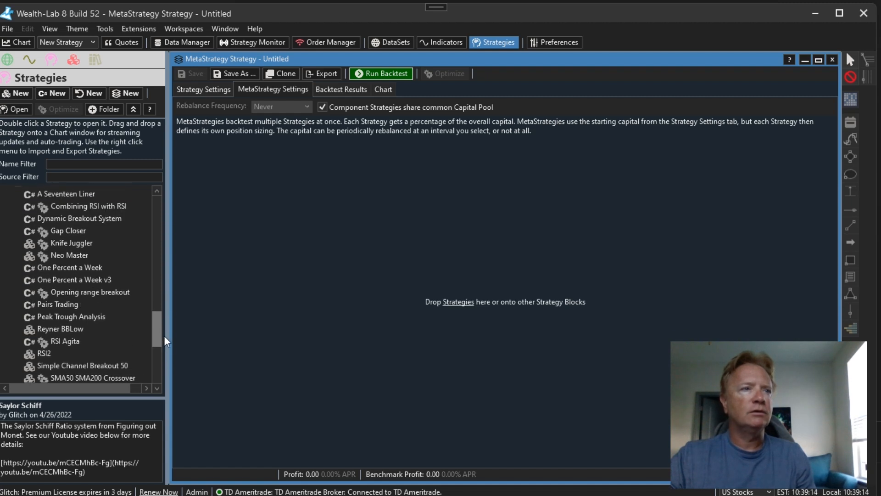
{"action": "left_click_drag", "start_coordinate": [65, 348], "coordinate": [247, 332]}
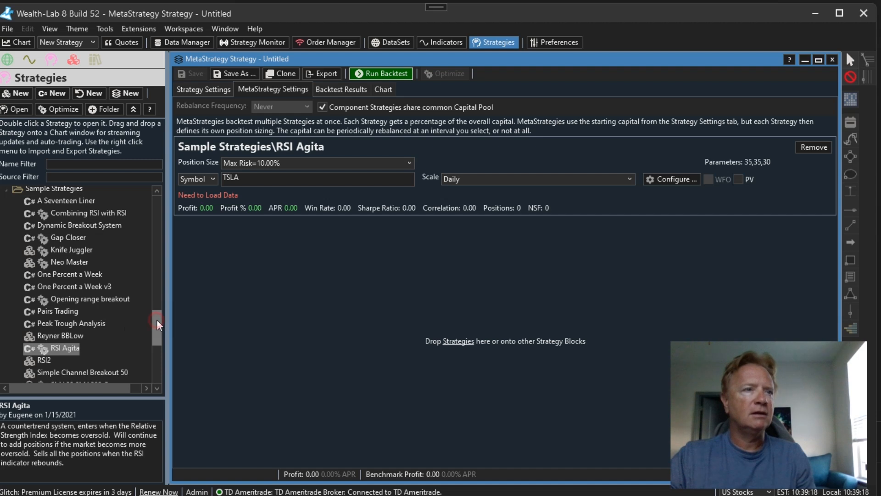
{"action": "left_click_drag", "start_coordinate": [156, 320], "coordinate": [156, 315]}
{"action": "left_click_drag", "start_coordinate": [61, 280], "coordinate": [206, 301]}
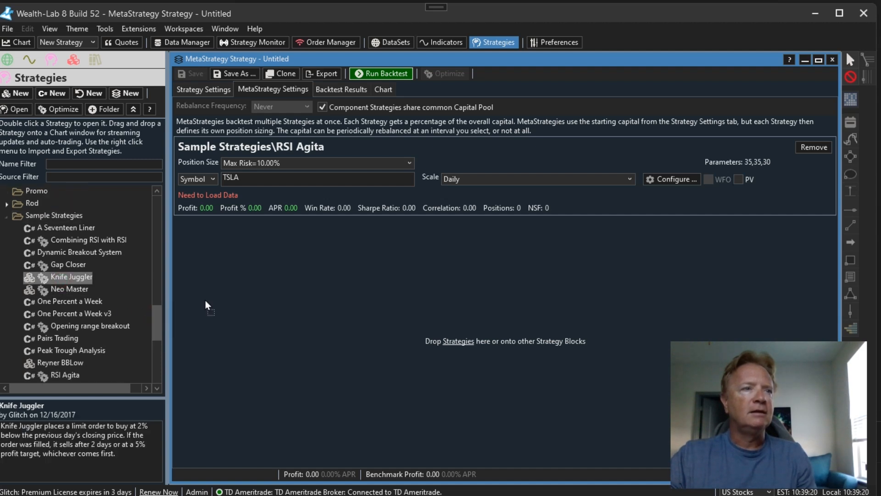
Add the Rayner Bollinger and Saylor Schiff strategies from the Youtube Strategies folder to the MetaStrategy.
{"action": "left_click_drag", "start_coordinate": [158, 319], "coordinate": [153, 367]}
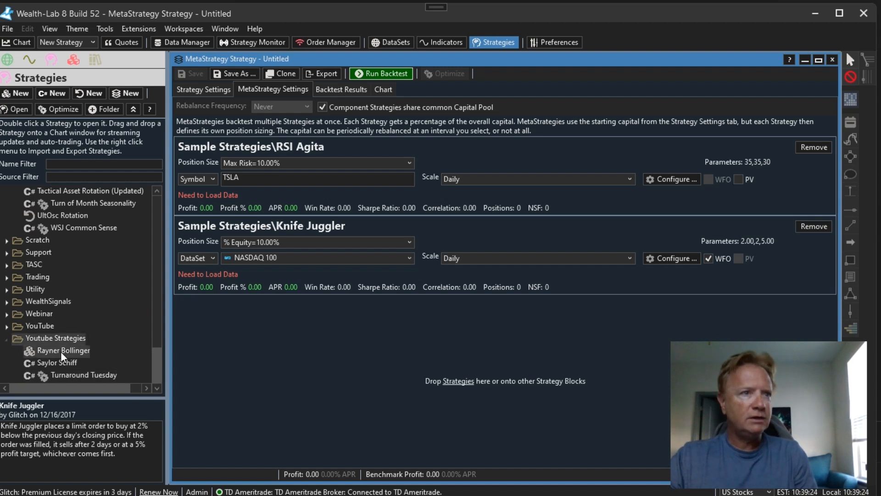
{"action": "left_click_drag", "start_coordinate": [65, 352], "coordinate": [271, 330]}
{"action": "left_click", "coordinate": [62, 363]}
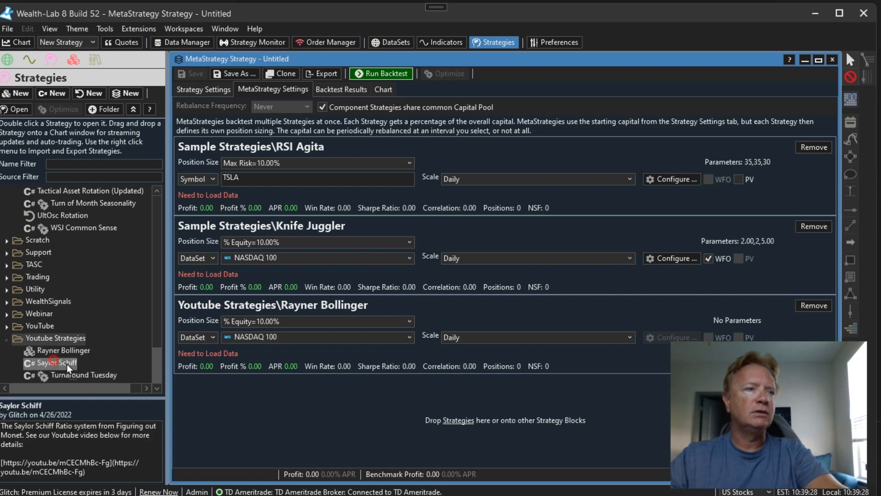
{"action": "left_click_drag", "start_coordinate": [250, 417], "coordinate": [286, 334]}
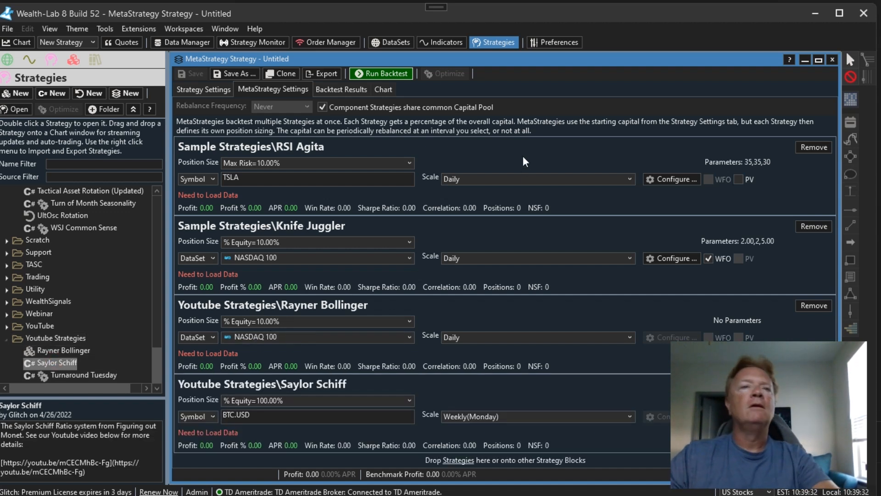
Stop the component strategies from sharing a common capital pool, and check the MetaStrategy's capital and position sizing settings.
{"action": "left_click", "coordinate": [380, 106]}
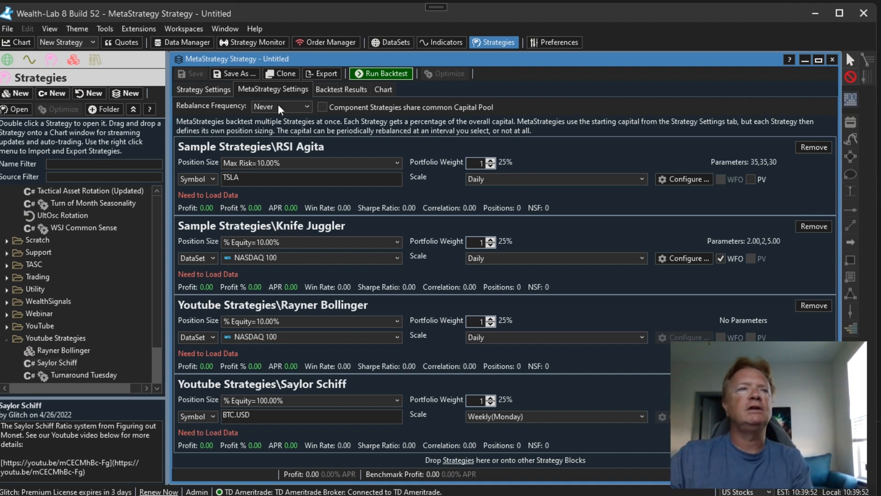
{"action": "left_click", "coordinate": [204, 89]}
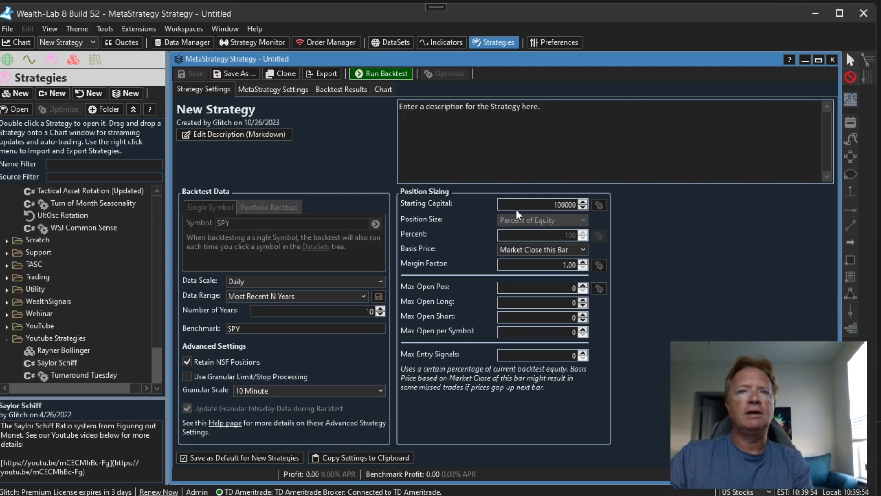
{"action": "left_click", "coordinate": [335, 88]}
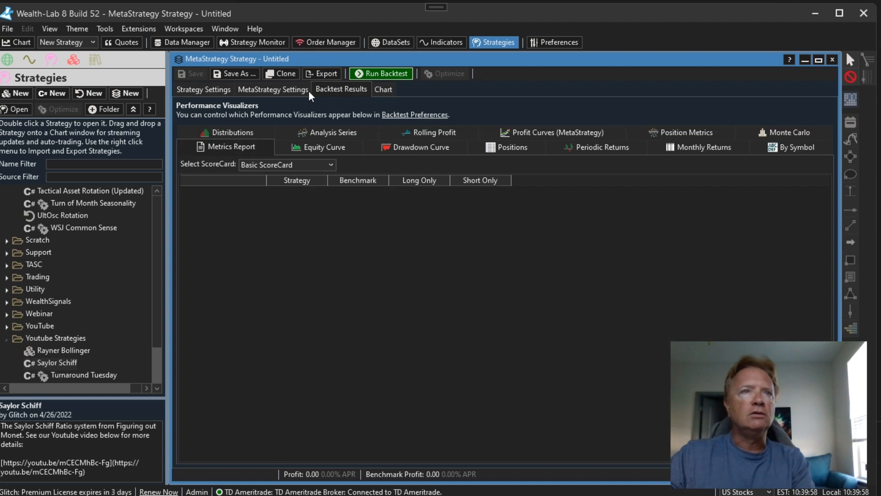
{"action": "left_click", "coordinate": [292, 90]}
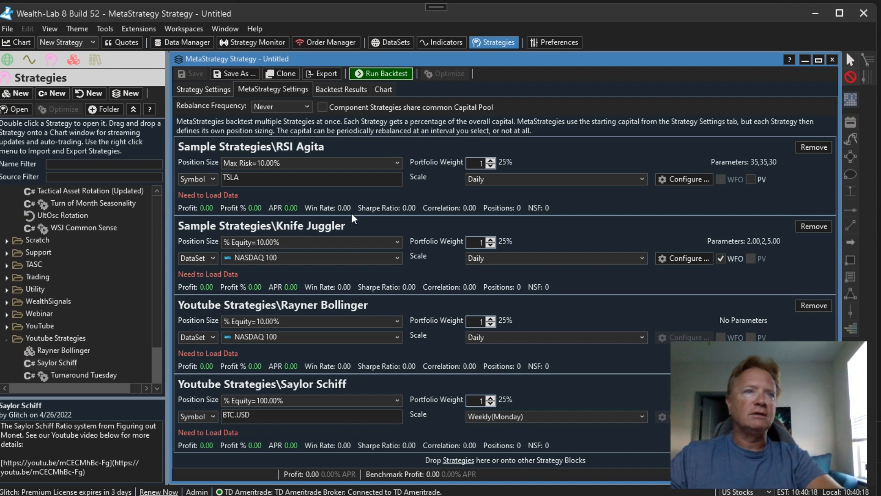
Backtest the MetaStrategy with separate capital allocations and review its equity curve.
{"action": "left_click", "coordinate": [373, 77]}
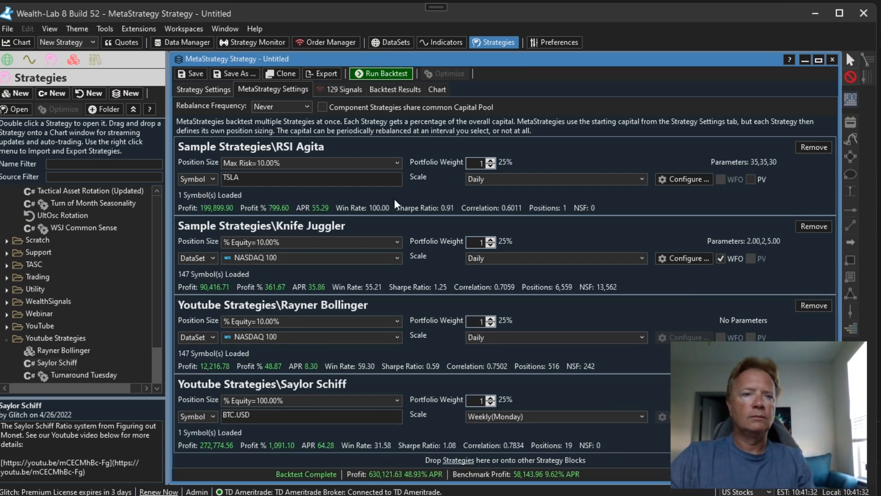
{"action": "left_click", "coordinate": [382, 93]}
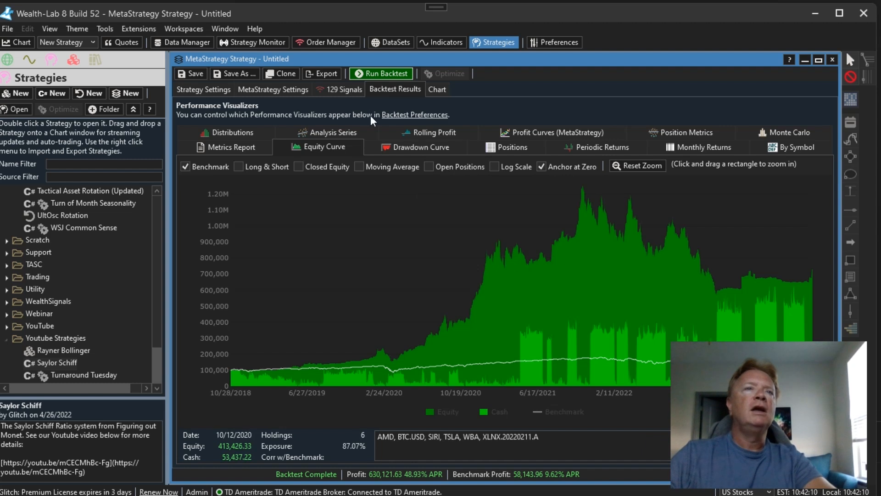
{"action": "left_click", "coordinate": [288, 89]}
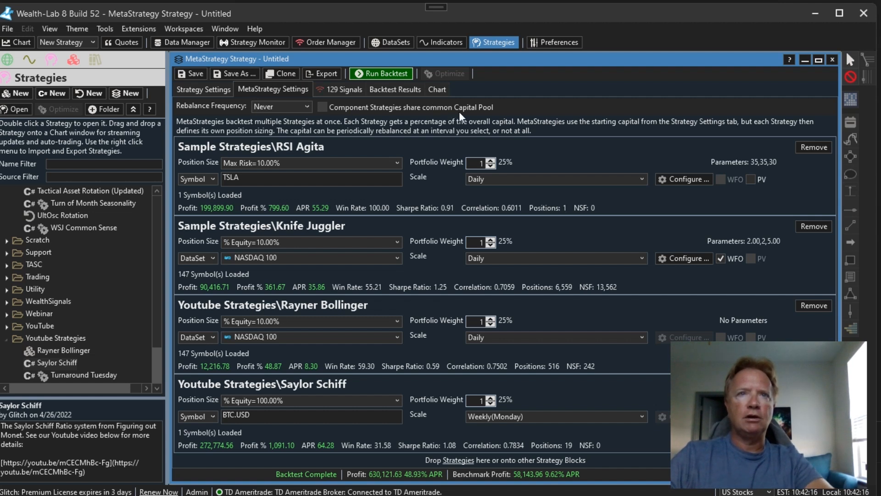
Let the component strategies share a common capital pool, rerun the backtest, and compare the equity curve and component results.
{"action": "left_click", "coordinate": [445, 108]}
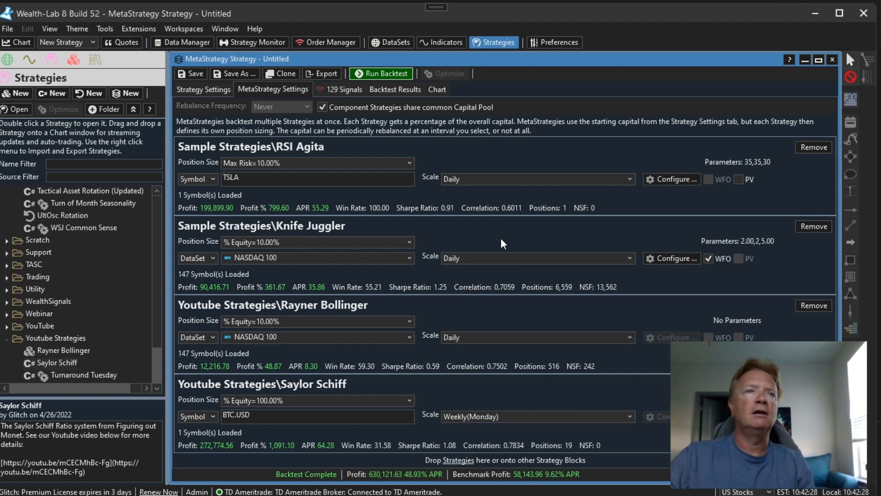
{"action": "left_click", "coordinate": [218, 91]}
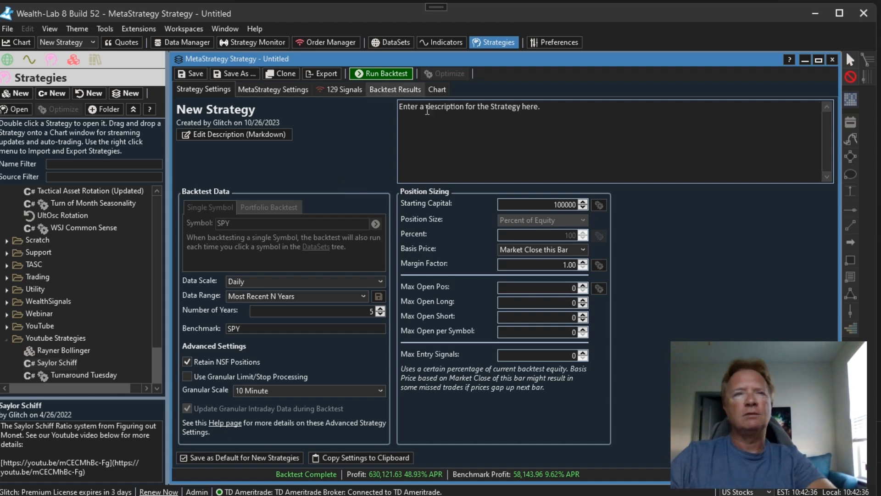
{"action": "left_click", "coordinate": [385, 90]}
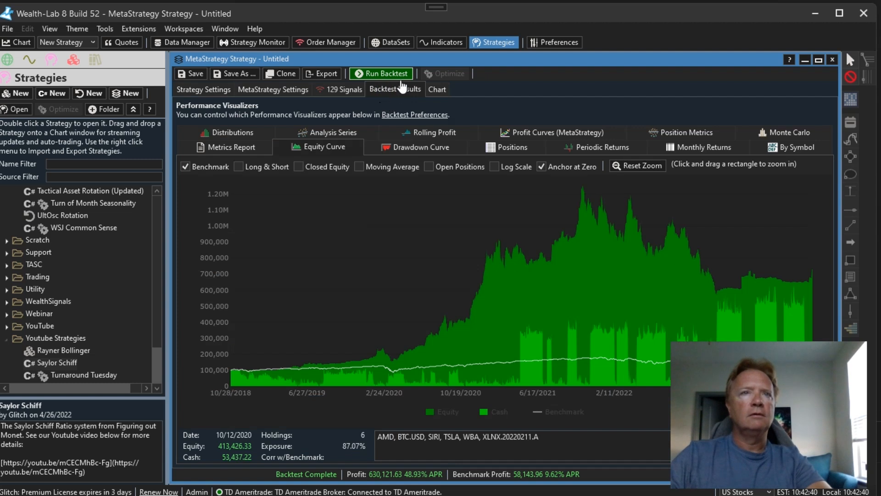
{"action": "left_click", "coordinate": [389, 74]}
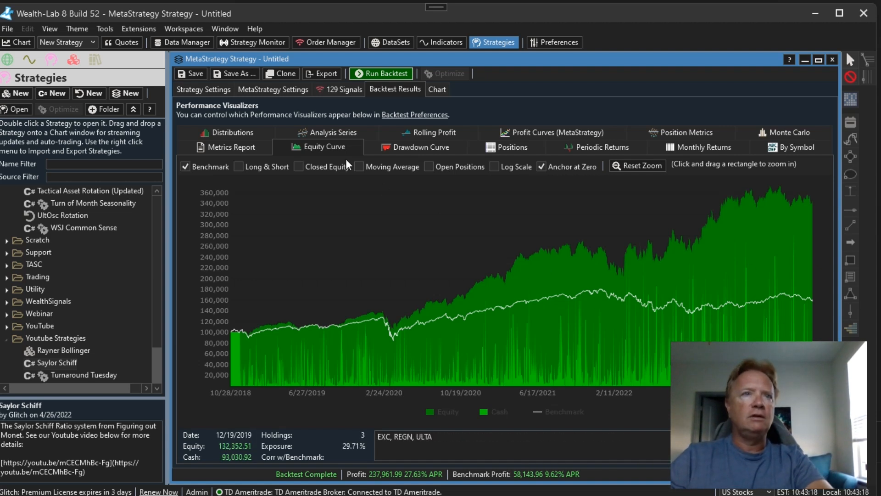
{"action": "left_click", "coordinate": [271, 90]}
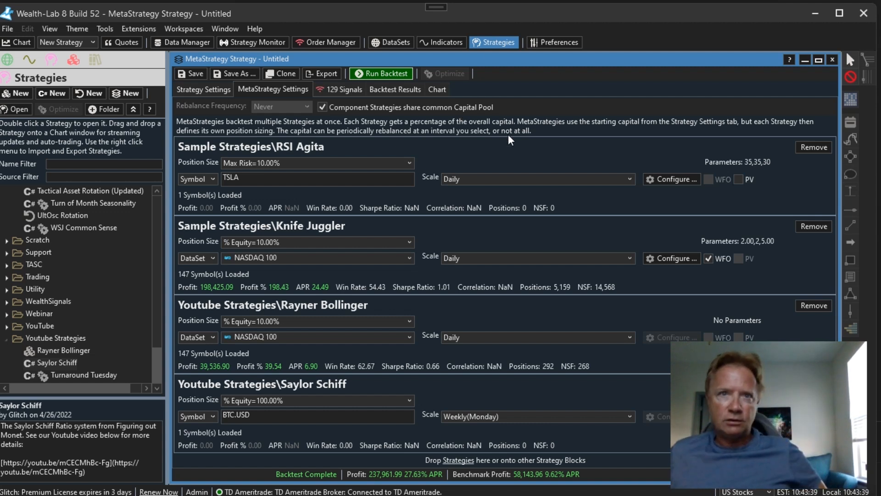
Close the MetaStrategy without saving its changes, and close the Home Page.
{"action": "left_click", "coordinate": [831, 60]}
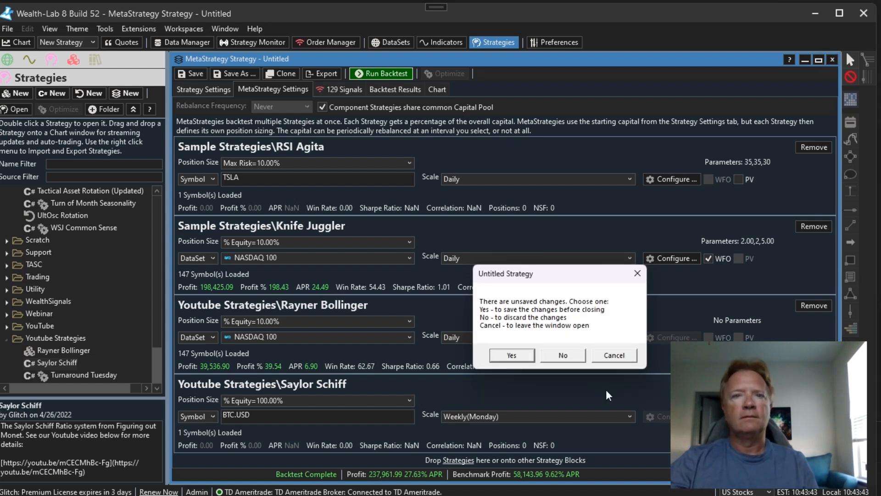
{"action": "left_click", "coordinate": [563, 355]}
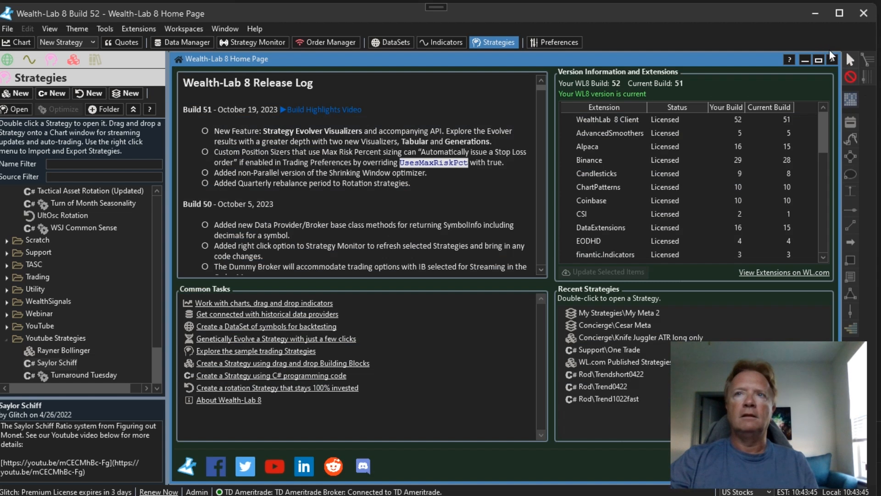
{"action": "left_click", "coordinate": [832, 59]}
Create a new Building Block Strategy and place an Indicator Compare to Indicator condition under both Buy at Market and Sell at Market.
{"action": "left_click", "coordinate": [74, 60]}
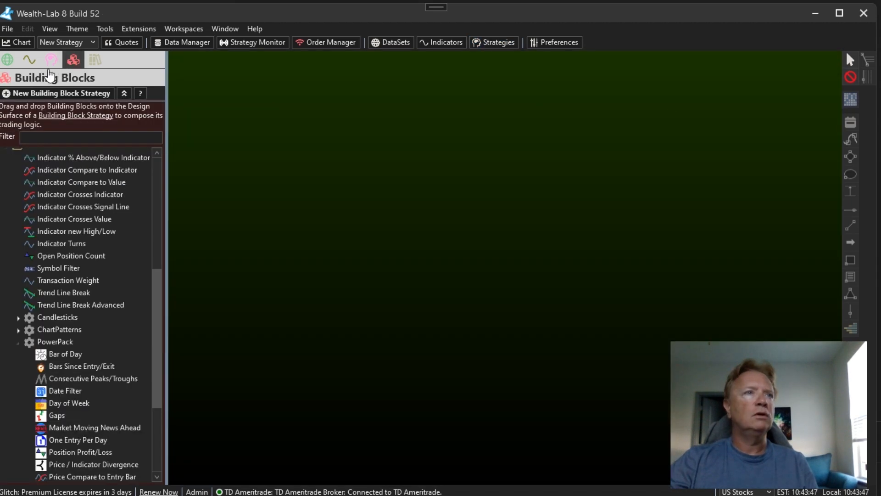
{"action": "left_click", "coordinate": [37, 96]}
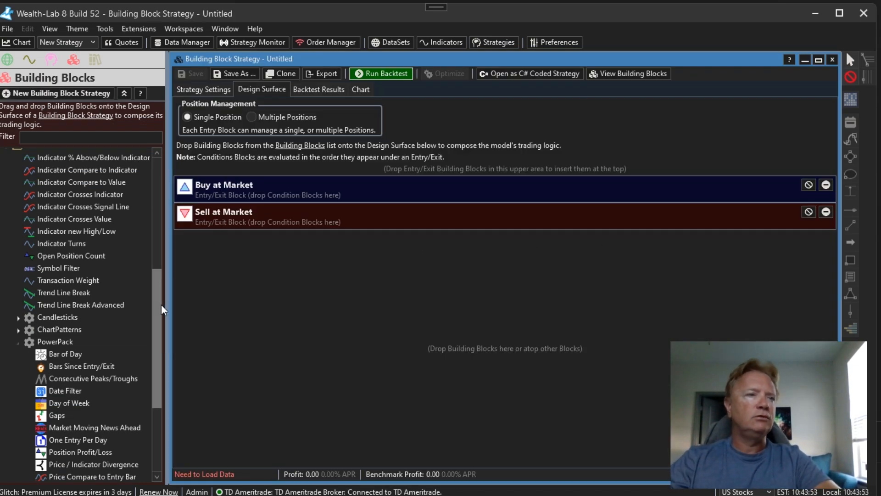
{"action": "left_click_drag", "start_coordinate": [161, 301], "coordinate": [163, 252]}
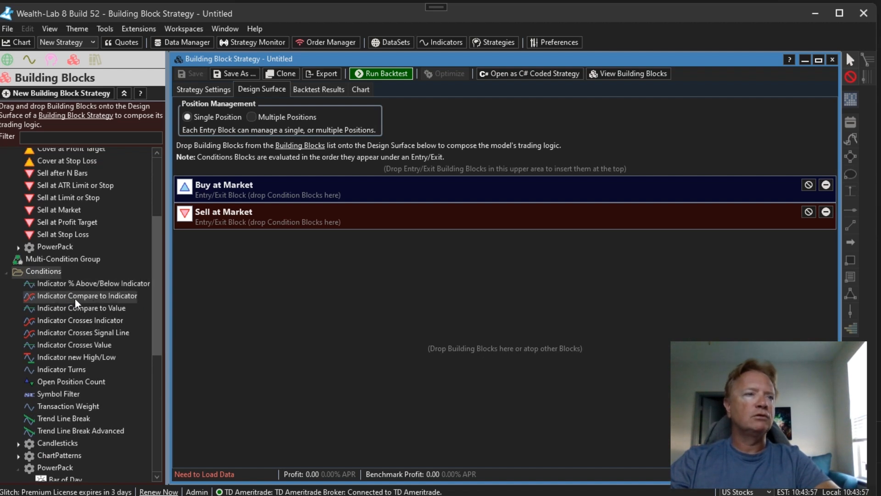
{"action": "left_click_drag", "start_coordinate": [84, 300], "coordinate": [287, 191]}
{"action": "left_click_drag", "start_coordinate": [100, 296], "coordinate": [258, 330]}
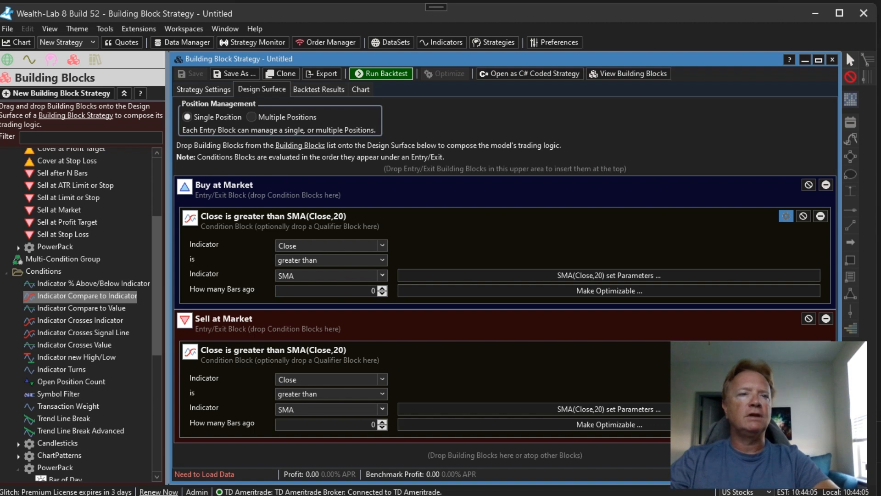
Set the Sell at Market condition to Close less than SMA(Close,20), and run the backtest.
{"action": "left_click", "coordinate": [312, 394]}
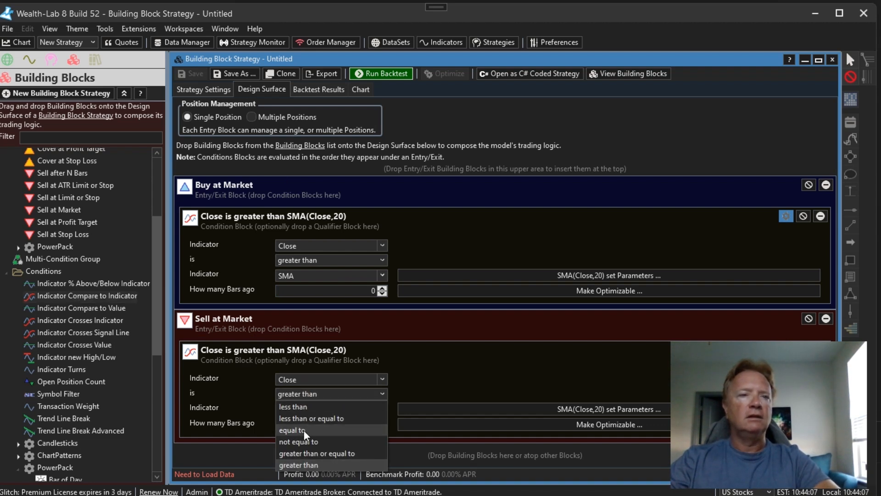
{"action": "left_click", "coordinate": [313, 406]}
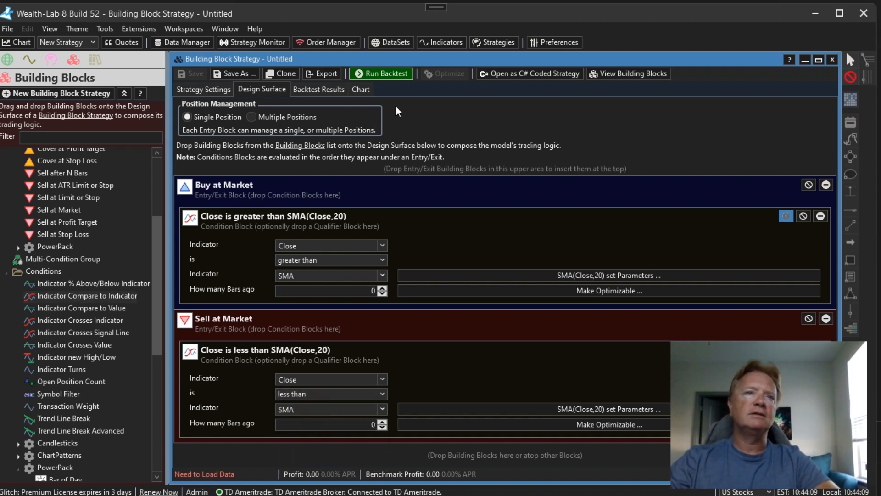
{"action": "left_click", "coordinate": [389, 75]}
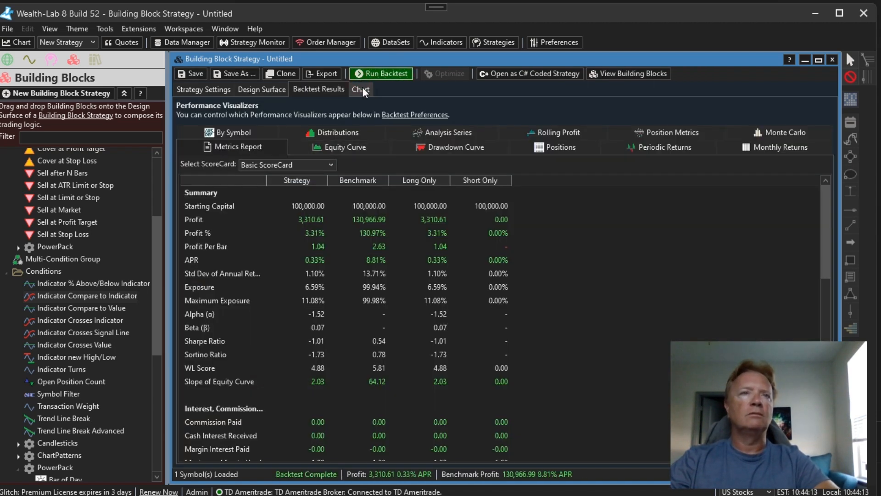
Examine the strategy's entries and exits around the 20-period SMA on the SPY price chart, going back to spring 2023.
{"action": "left_click", "coordinate": [360, 92]}
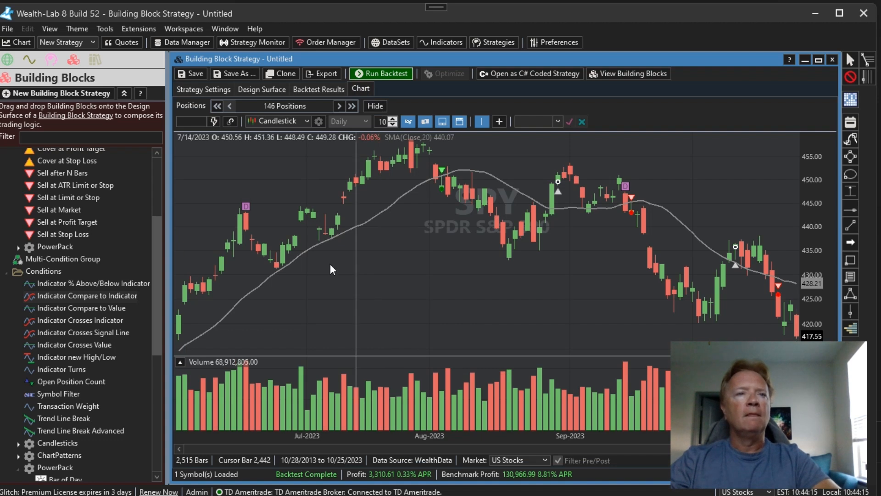
{"action": "scroll", "coordinate": [585, 248], "scroll_direction": "up", "scroll_amount": 5}
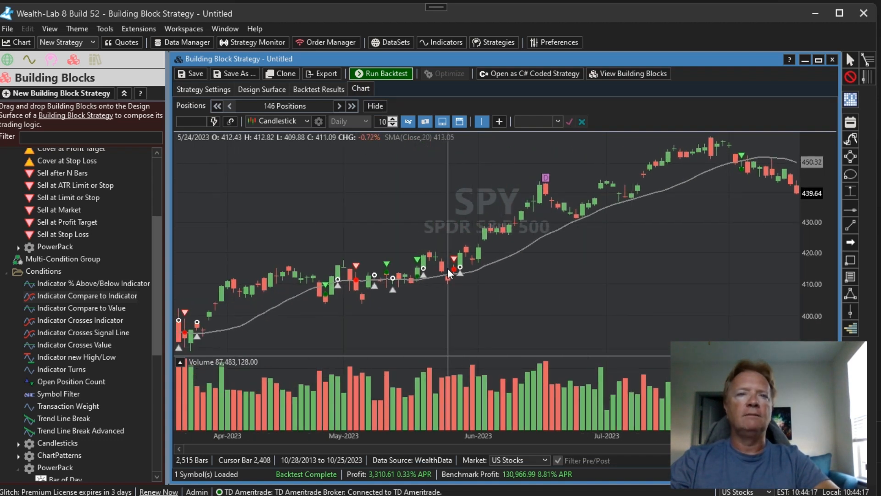
{"action": "mouse_move", "coordinate": [461, 274]}
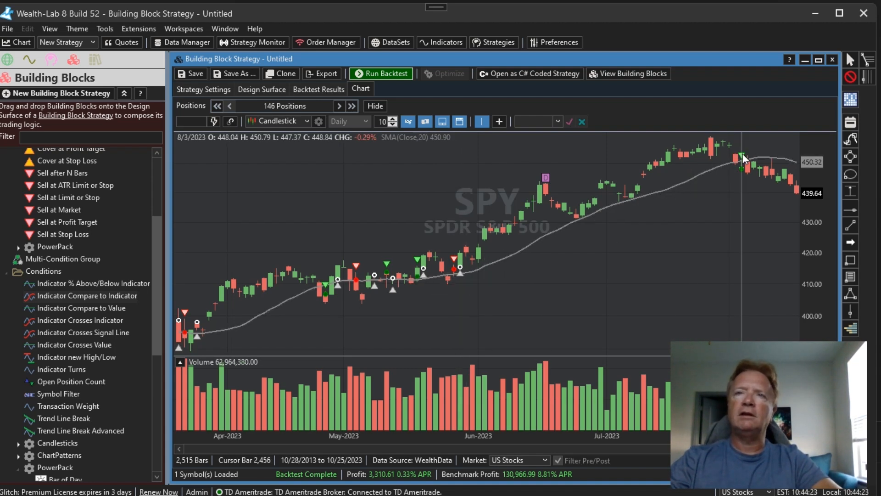
{"action": "mouse_move", "coordinate": [743, 154]}
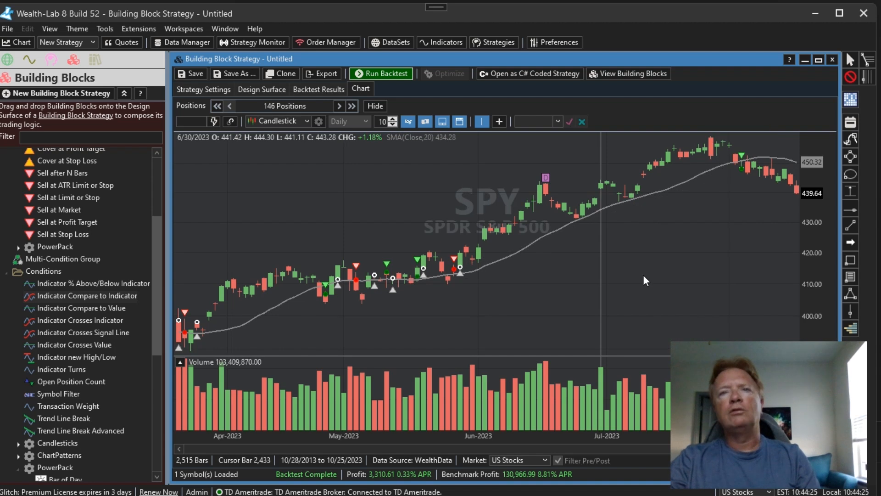
{"action": "mouse_move", "coordinate": [601, 266]}
{"action": "left_mouse_down"}
{"action": "mouse_move", "coordinate": [527, 277]}
{"action": "mouse_move", "coordinate": [593, 265]}
{"action": "left_mouse_up"}
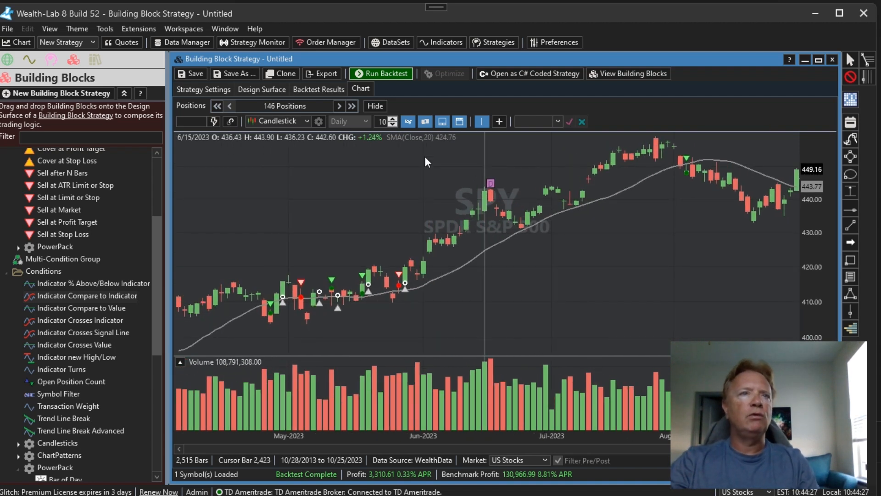
Add a Gaps condition from the PowerPack, with Gap Type Gap Up, under Buy at Market and run the backtest.
{"action": "left_click", "coordinate": [330, 90]}
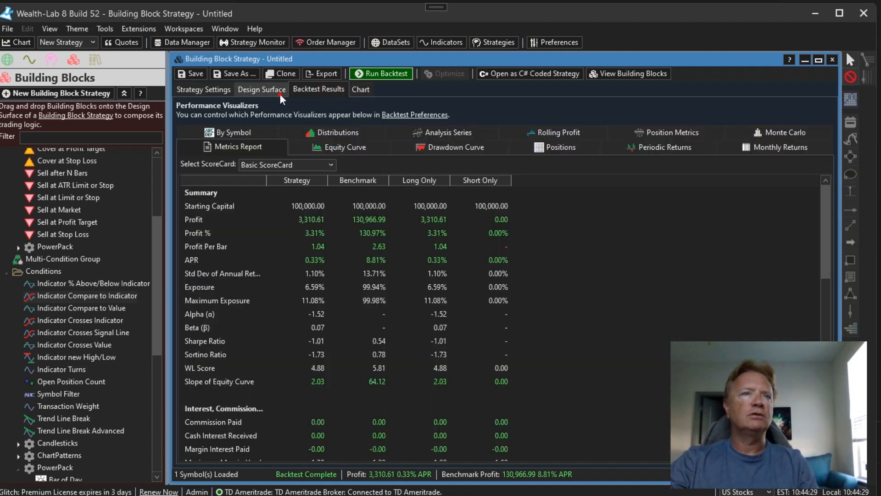
{"action": "left_click", "coordinate": [280, 93]}
{"action": "left_click_drag", "start_coordinate": [158, 299], "coordinate": [148, 413]}
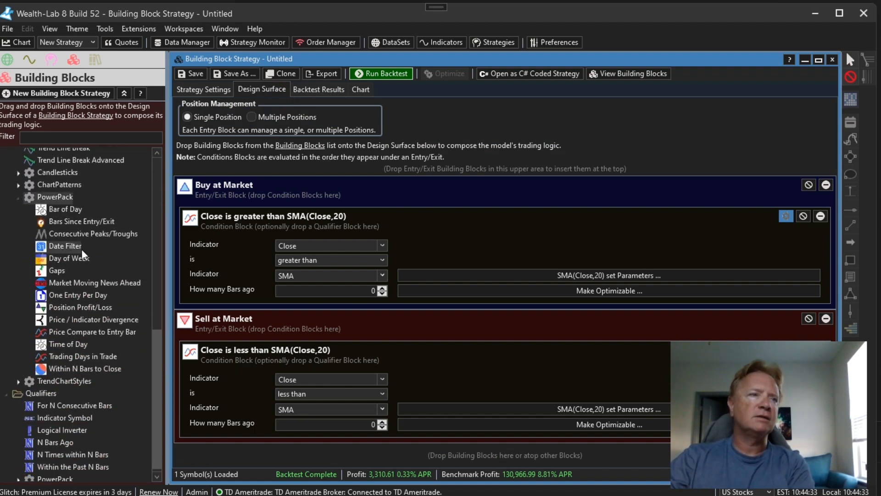
{"action": "left_click_drag", "start_coordinate": [48, 269], "coordinate": [246, 253]}
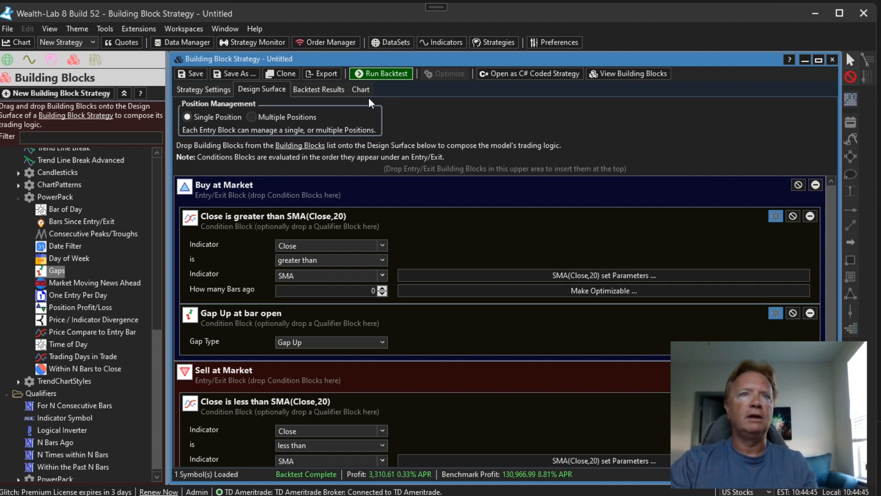
{"action": "left_click", "coordinate": [386, 74]}
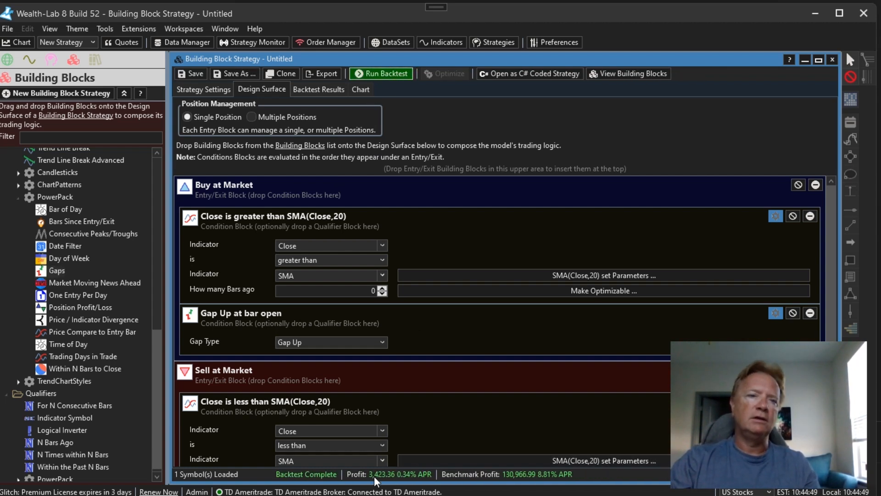
Examine the gap-filtered entries and exits on the SPY price chart from spring through summer 2023.
{"action": "left_click", "coordinate": [367, 89]}
{"action": "left_click_drag", "start_coordinate": [601, 309], "coordinate": [602, 308]}
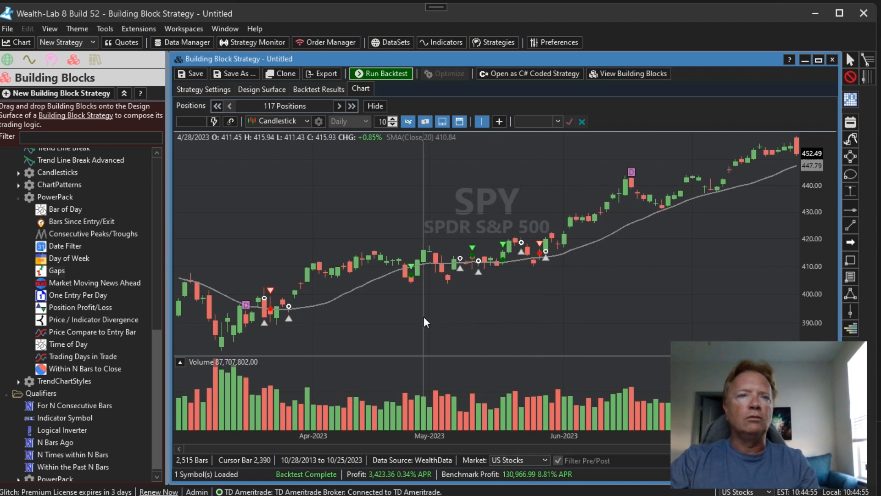
{"action": "left_click_drag", "start_coordinate": [655, 300], "coordinate": [558, 312]}
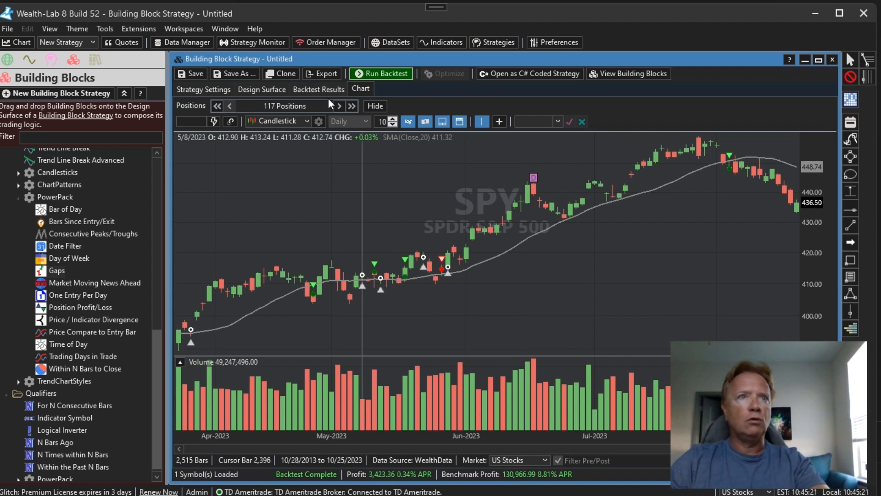
Attach a Logical Inverter qualifier to the Gap Up condition under Buy at Market, and rerun the backtest.
{"action": "left_click", "coordinate": [265, 89]}
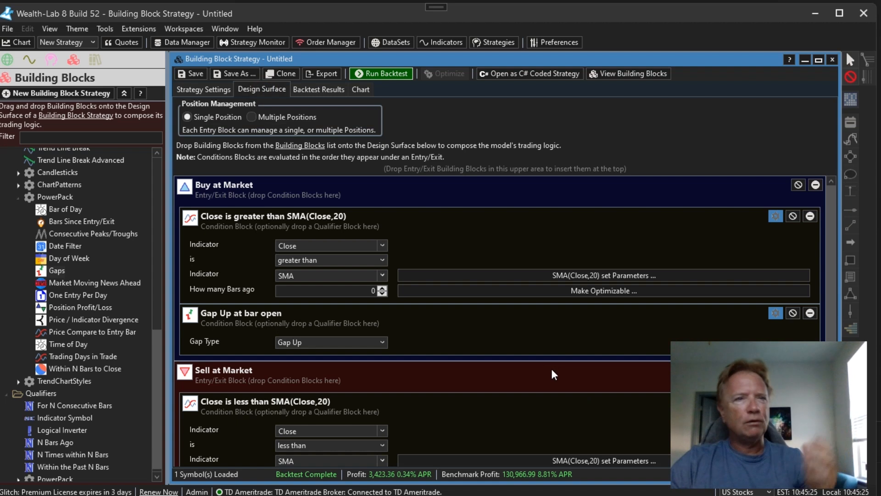
{"action": "left_click", "coordinate": [57, 429]}
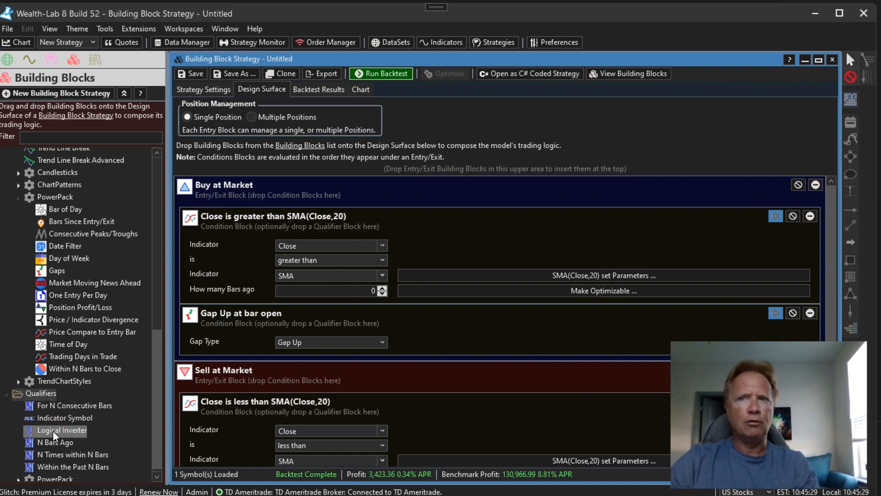
{"action": "left_click_drag", "start_coordinate": [48, 430], "coordinate": [183, 417]}
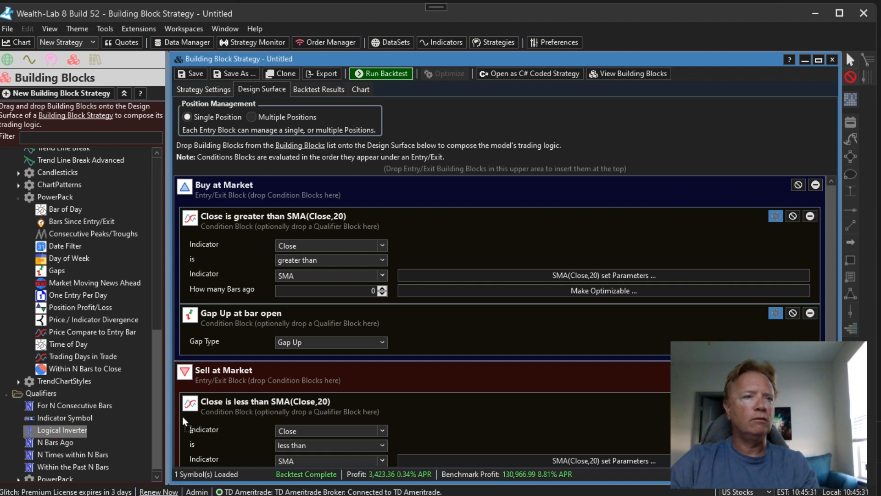
{"action": "left_click_drag", "start_coordinate": [242, 332], "coordinate": [241, 330]}
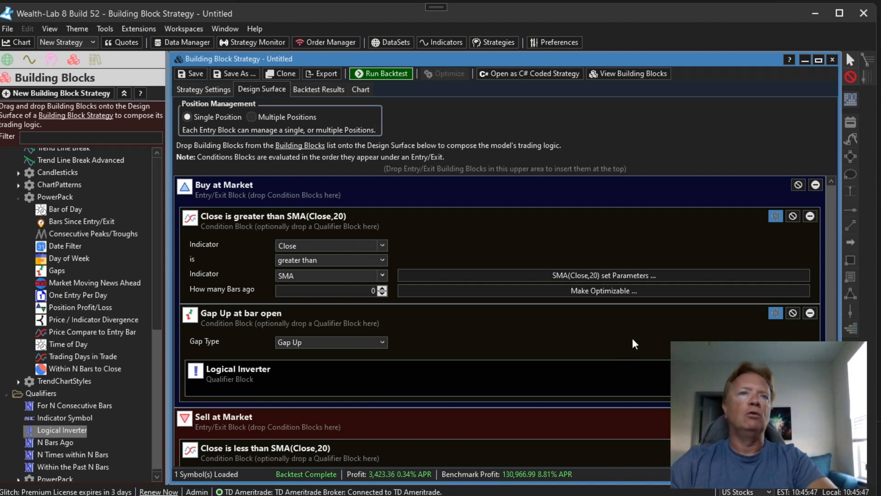
{"action": "left_click", "coordinate": [391, 71]}
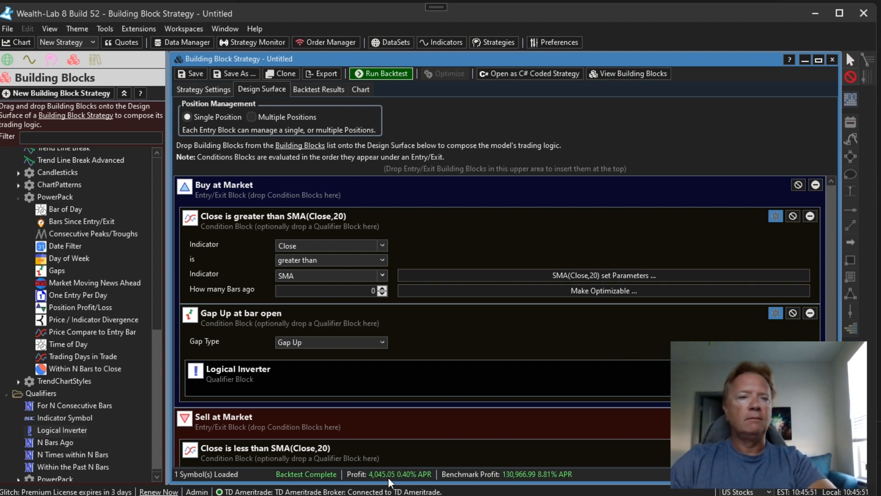
Examine the inverted-gap entries around late May 2023 on the SPY price chart, and return to the strategy's design.
{"action": "left_click", "coordinate": [359, 91]}
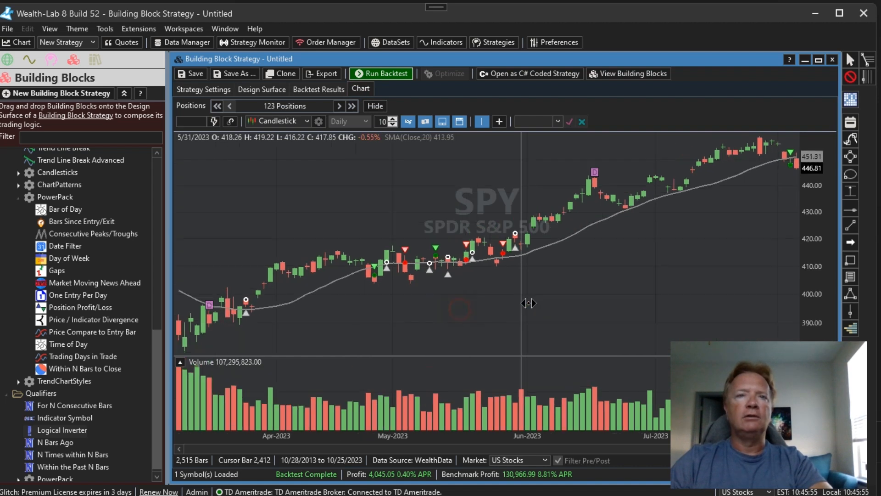
{"action": "mouse_move", "coordinate": [521, 251]}
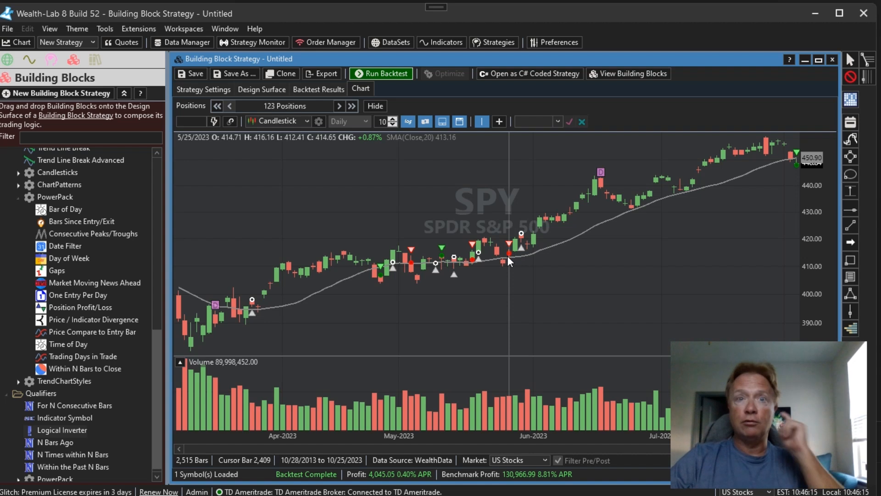
{"action": "left_click", "coordinate": [266, 89]}
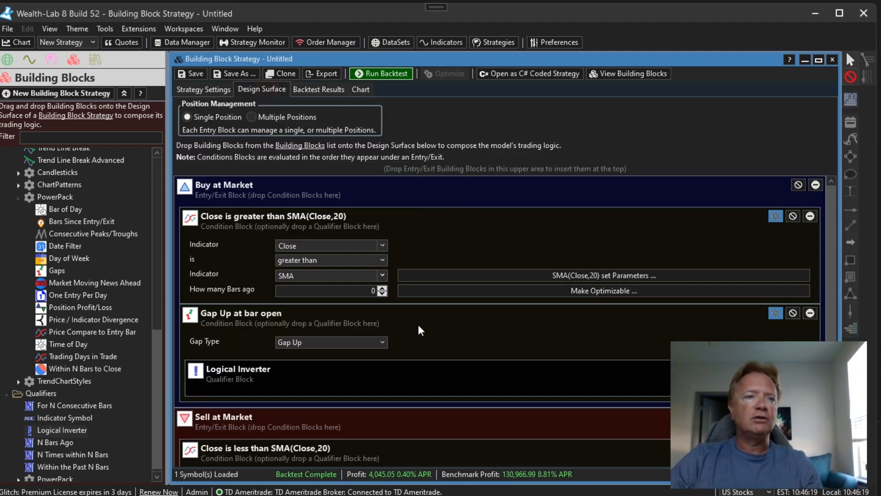